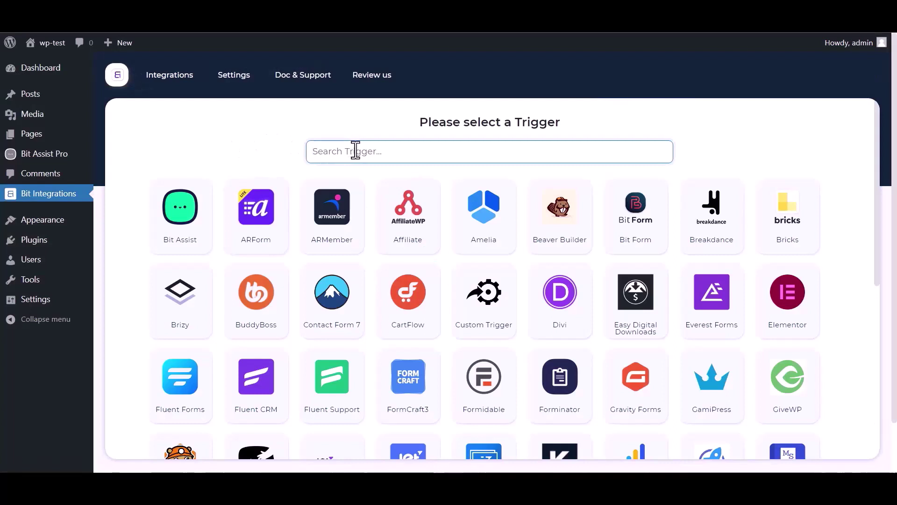
Choose Bit Assist as the trigger, copy its webhook URL and start fetching test data
type("bit")
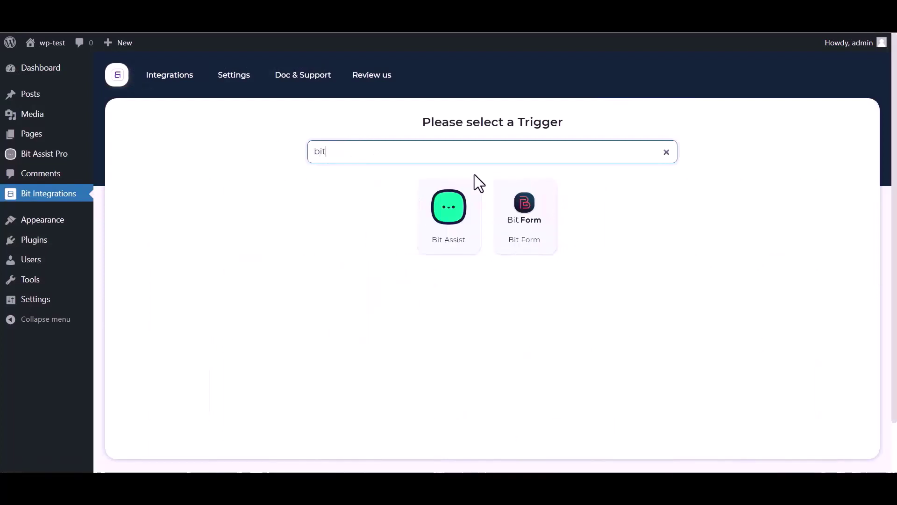
left_click(435, 230)
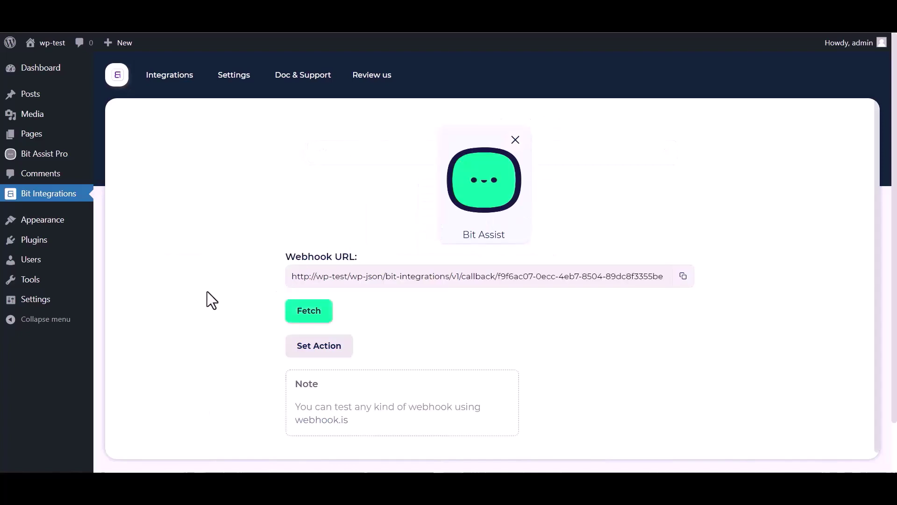
left_click(684, 276)
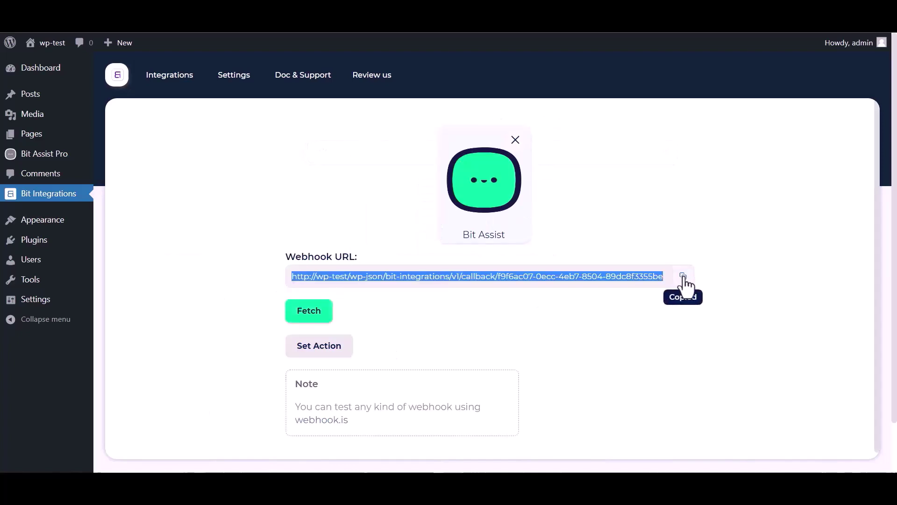
left_click(309, 313)
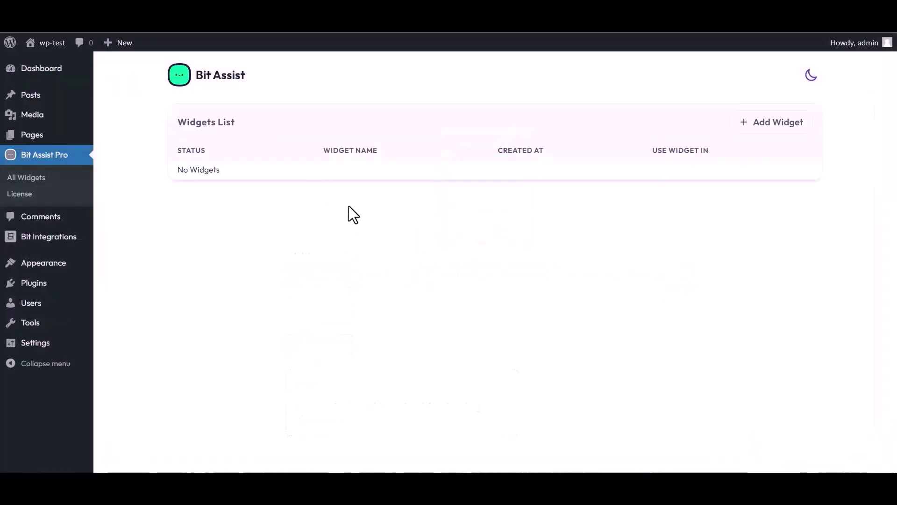
Create a Bit Assist widget named 'Bit Integrations' and open it in the editor
left_click(775, 132)
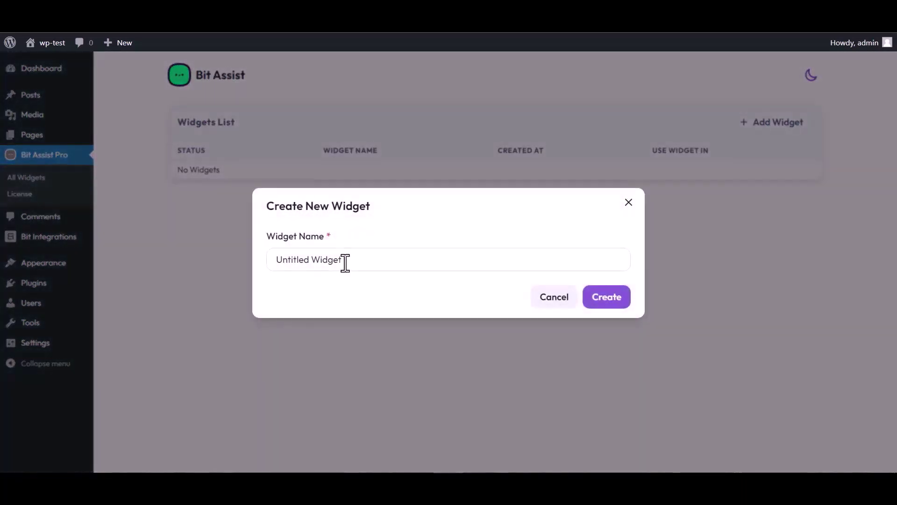
triple_click(349, 259)
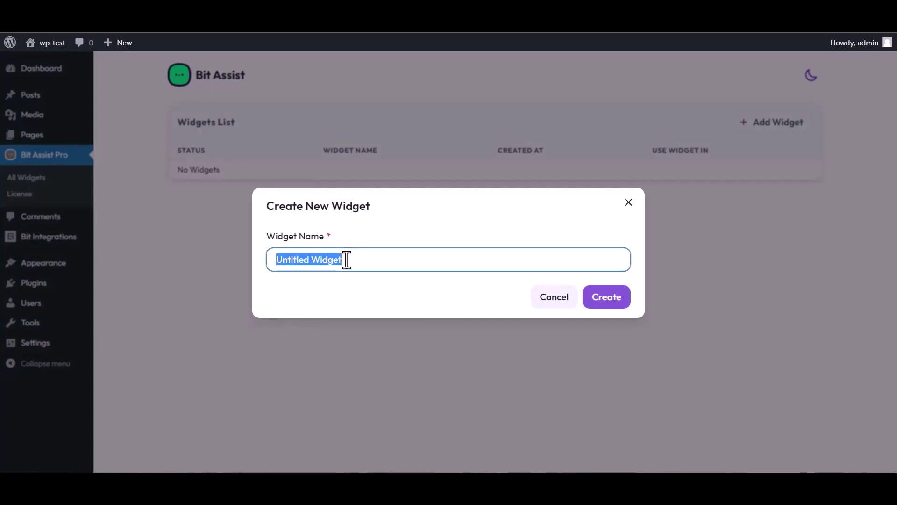
type("Bit ")
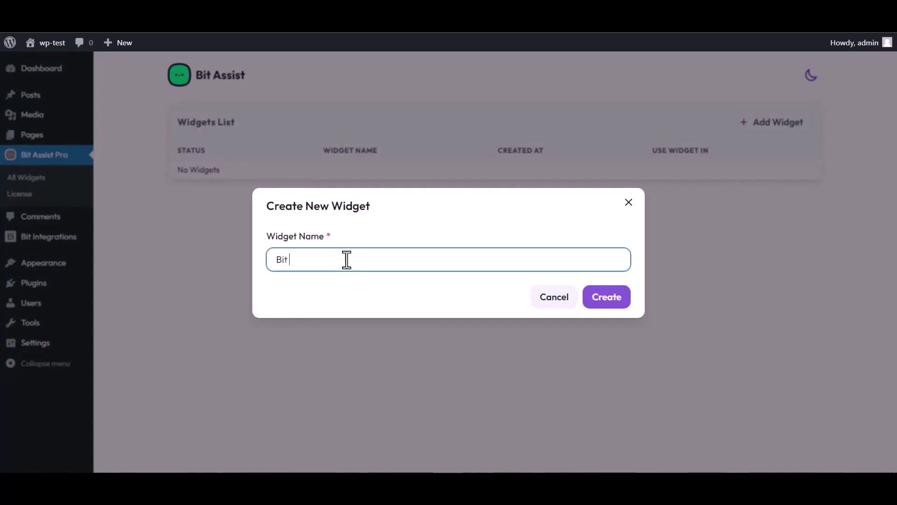
type("Integrations")
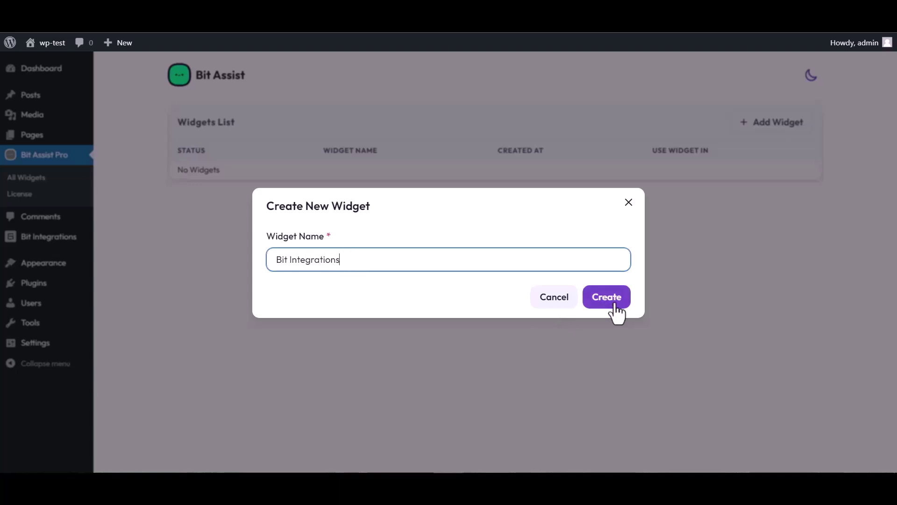
left_click(615, 304)
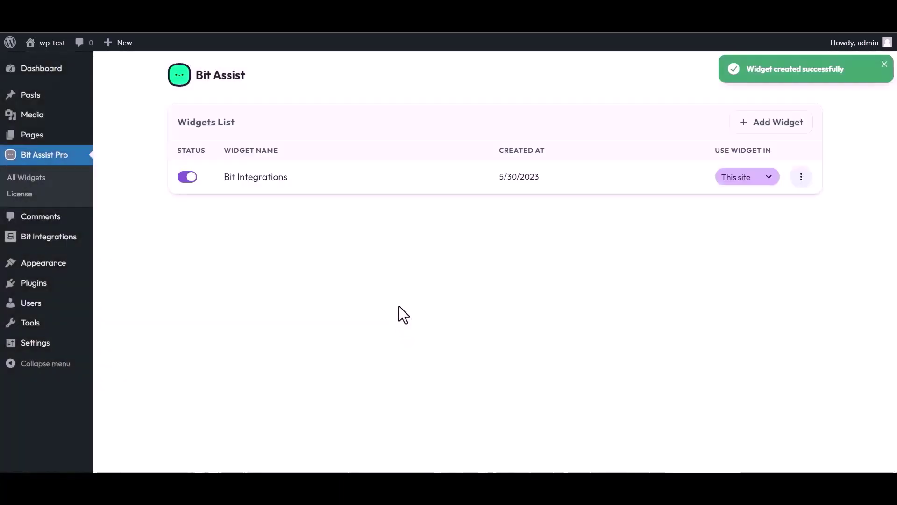
left_click(801, 177)
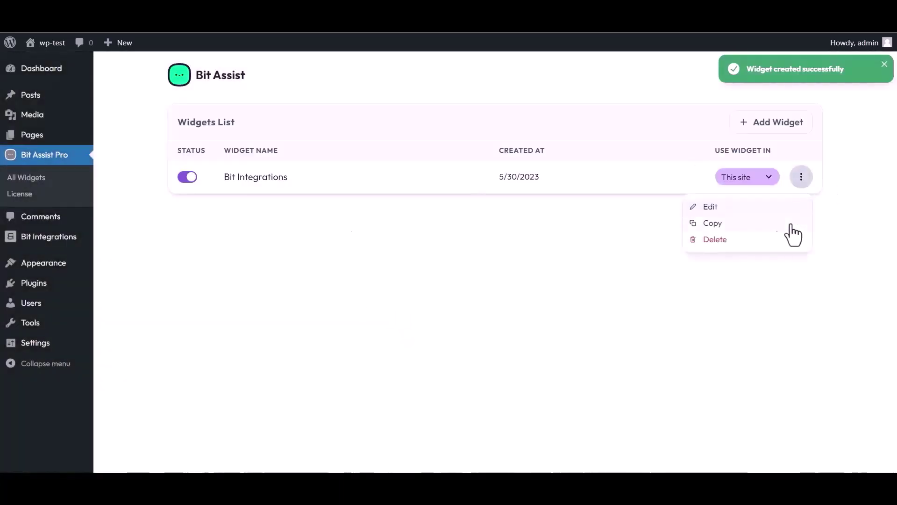
left_click(711, 207)
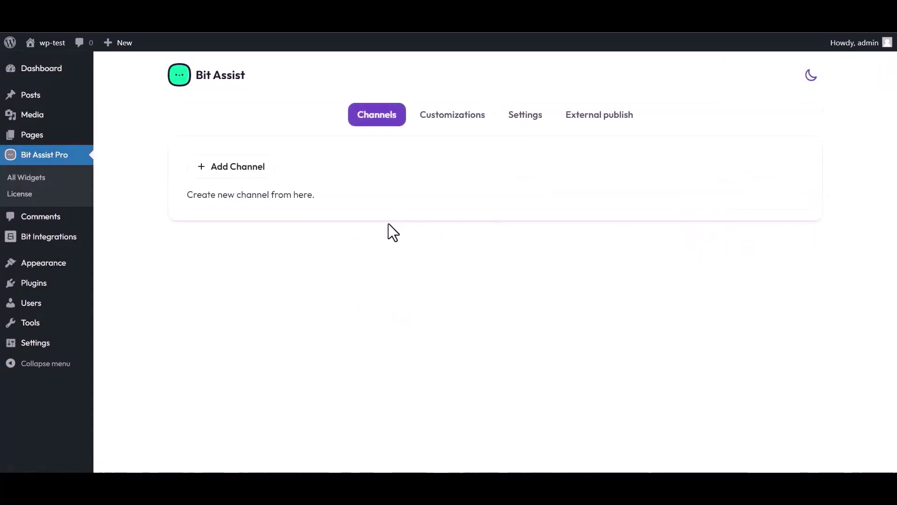
Add a Custom Form channel to the widget and retitle it 'Bit Integrations'
left_click(244, 169)
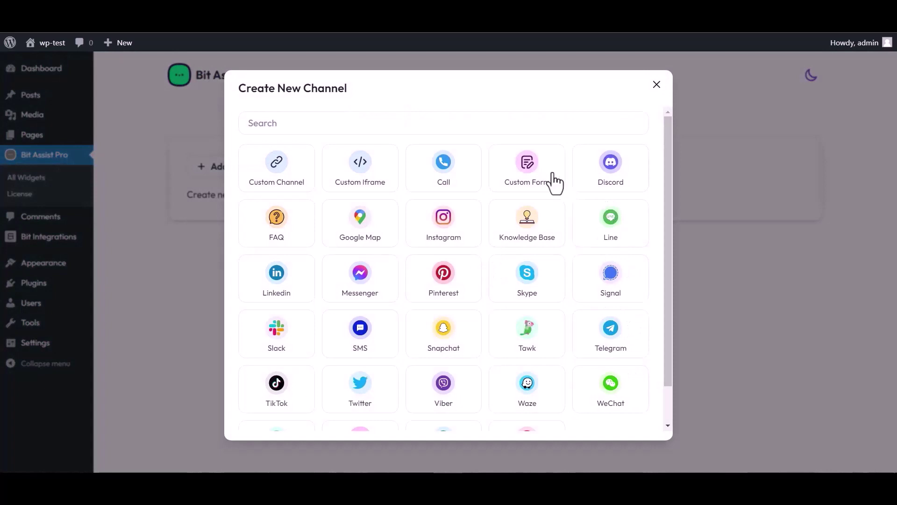
left_click(528, 179)
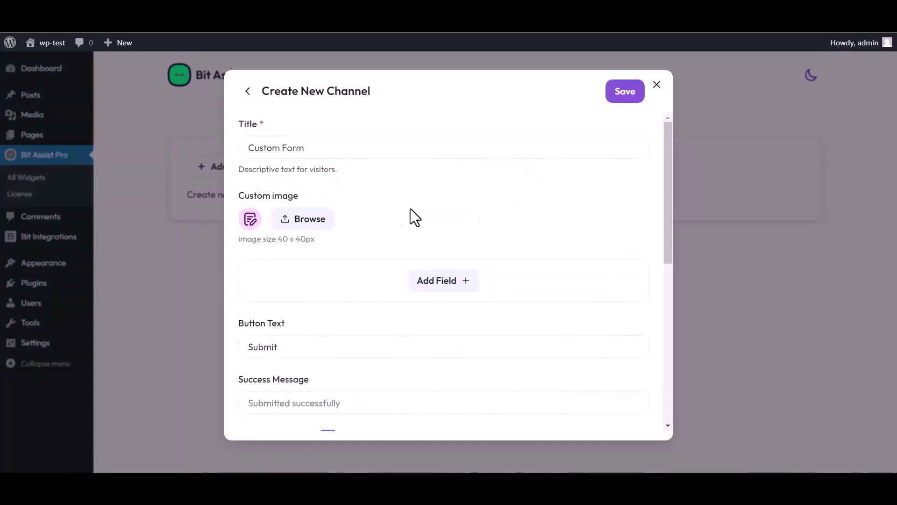
triple_click(314, 148)
type("Bit")
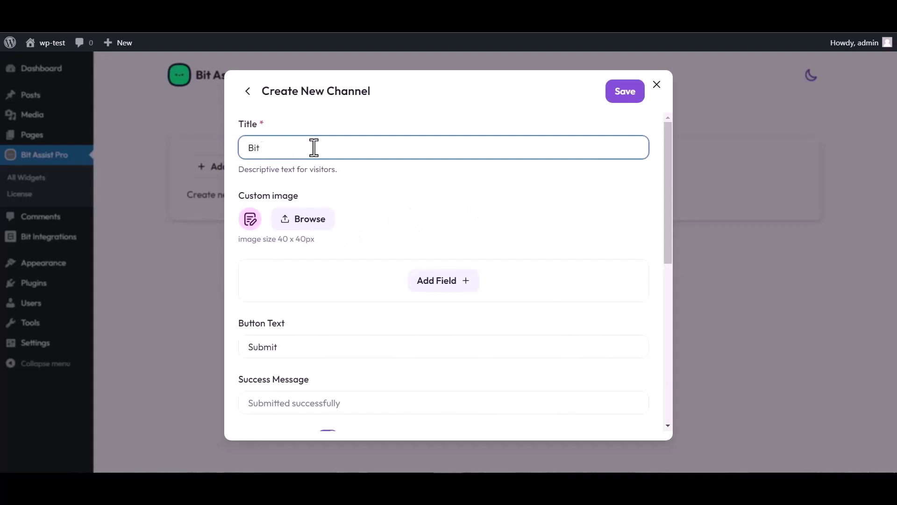
type(" Integrations")
Add Text, Email and Number fields to the custom form
left_click(447, 289)
left_click(387, 318)
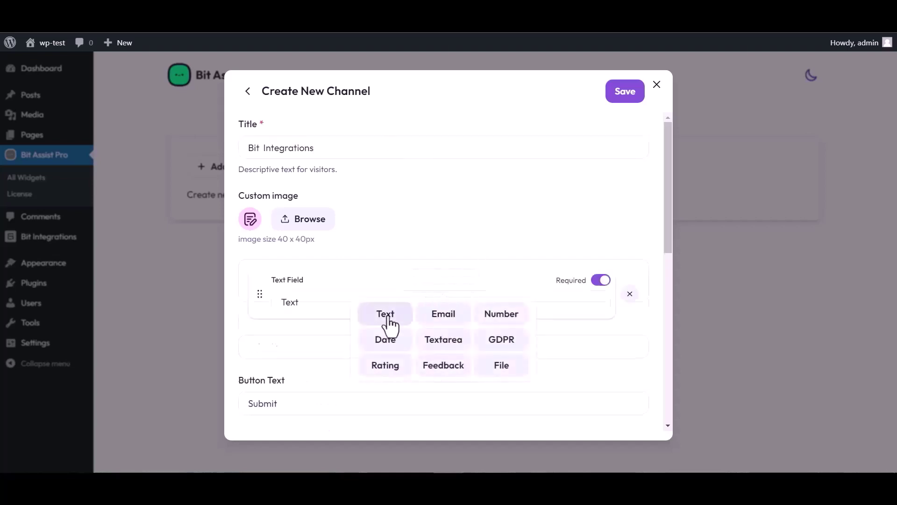
left_click(444, 341)
left_click(441, 371)
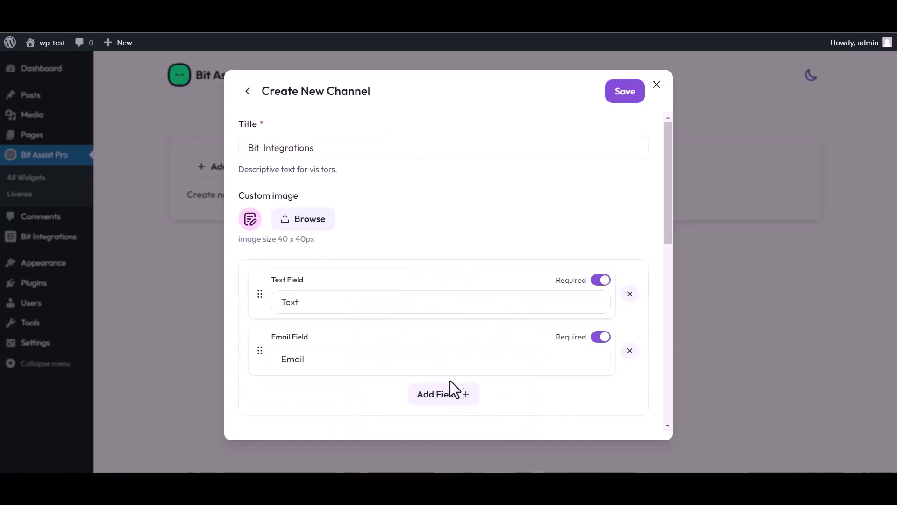
left_click(450, 391)
left_click(500, 315)
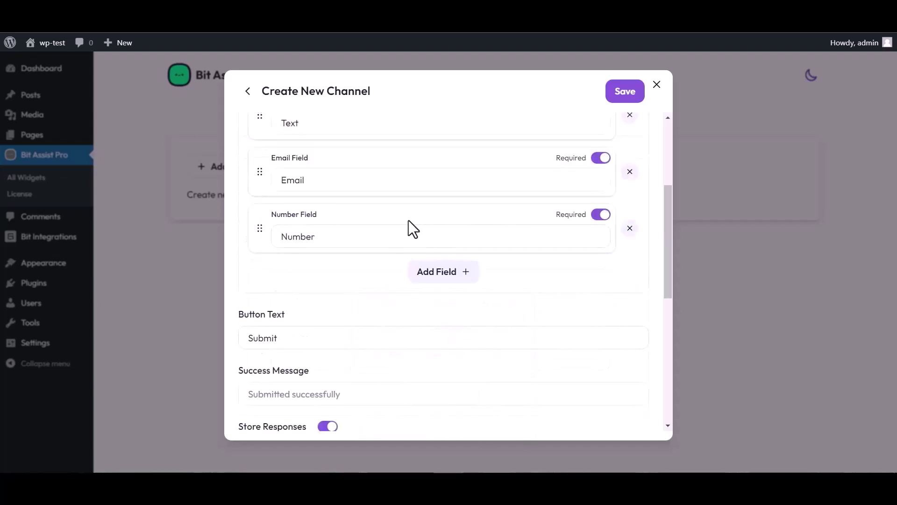
Rename the Text field's label to 'Name'
scroll(330, 251, "up", 4)
left_click(310, 299)
double_click(306, 299)
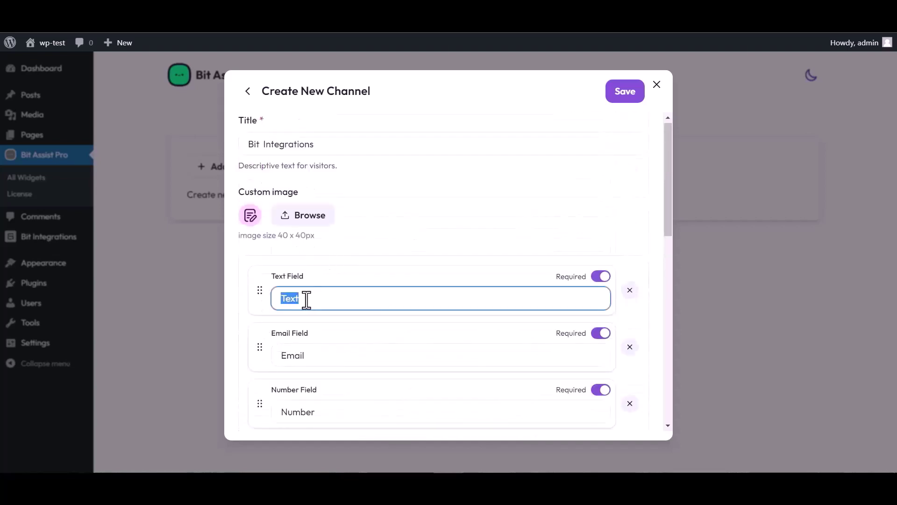
type("Name")
Paste the copied Bit Integrations URL as the channel's Webhook URL and save the channel
scroll(411, 286, "down", 4)
scroll(348, 386, "down", 1)
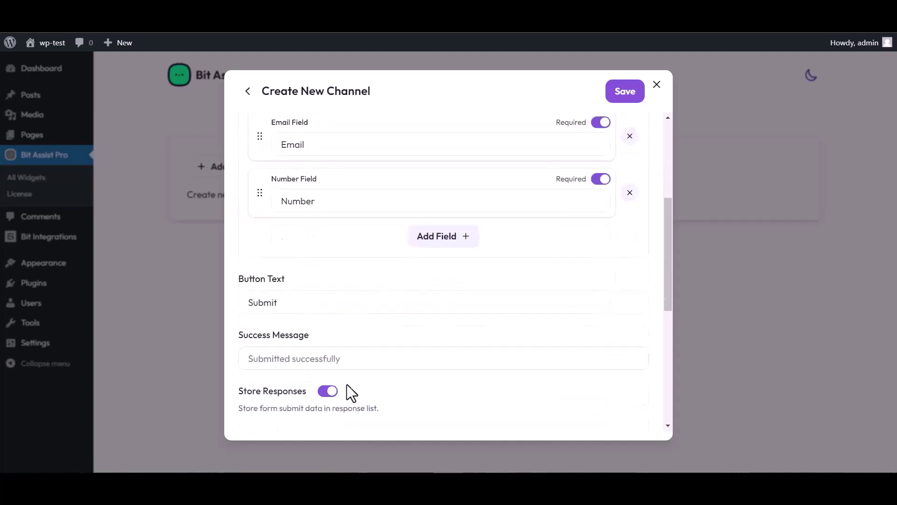
scroll(348, 388, "down", 3)
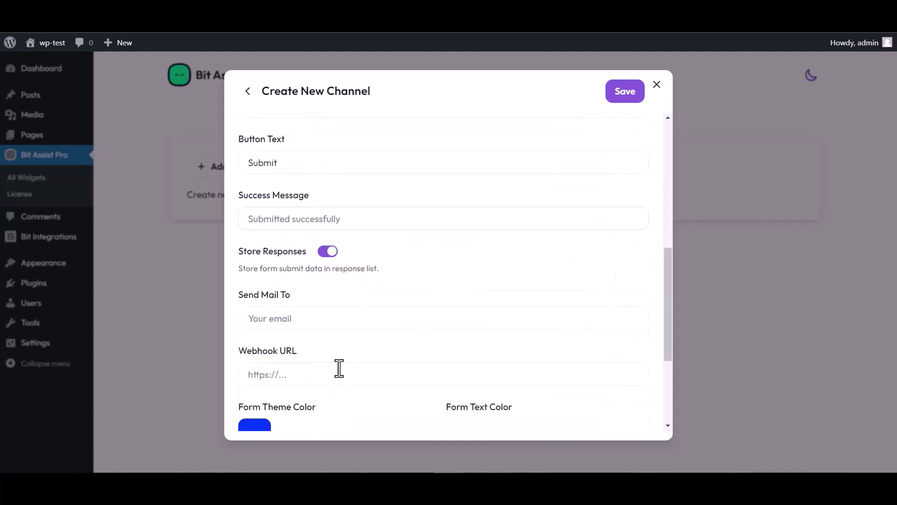
left_click(285, 375)
key("ctrl+v")
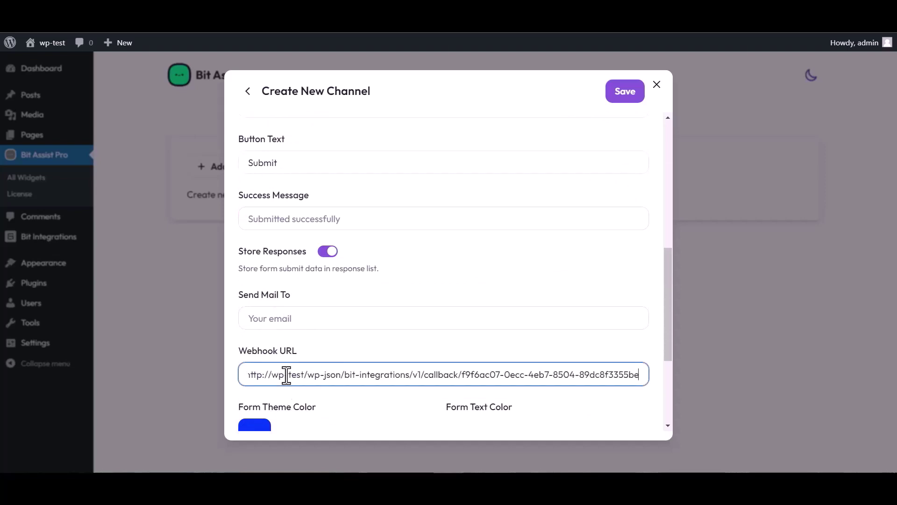
left_click(622, 99)
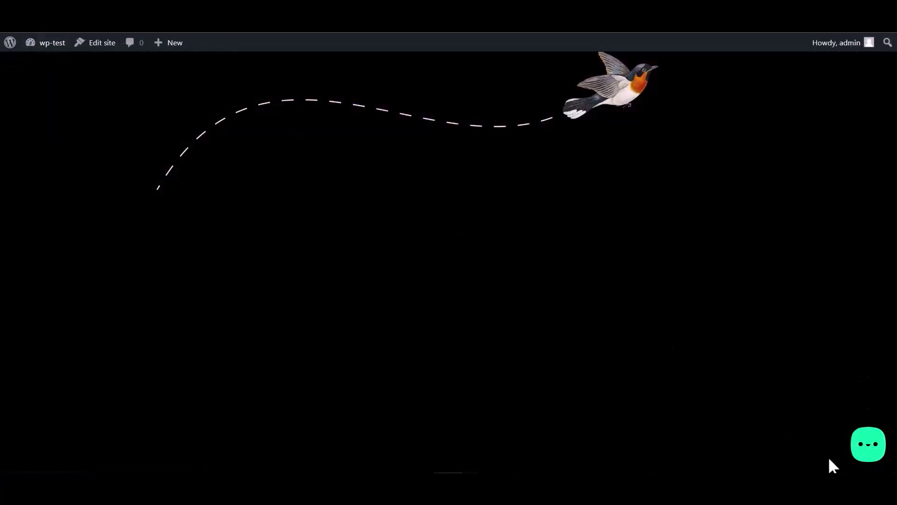
Open the site's chat widget, choose the Bit Integrations form and fill in the name
left_click(865, 449)
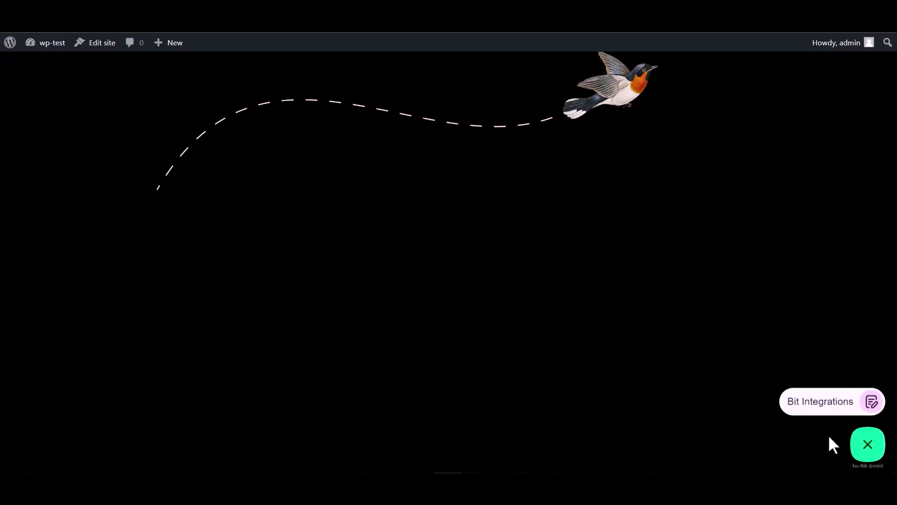
left_click(815, 412)
left_click(752, 299)
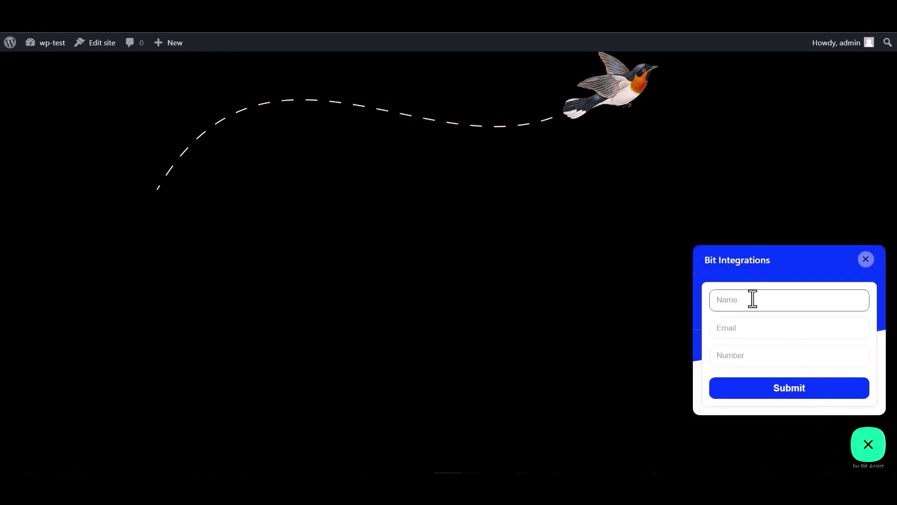
left_click(747, 359)
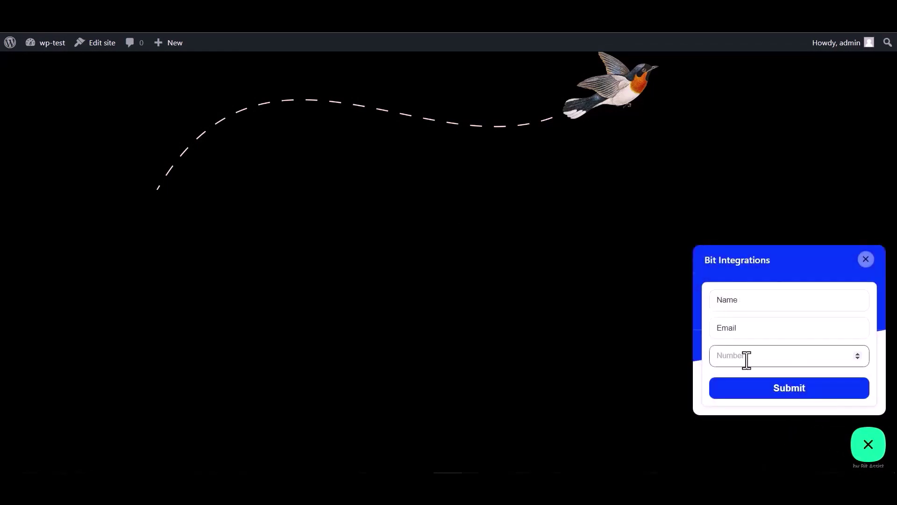
double_click(749, 301)
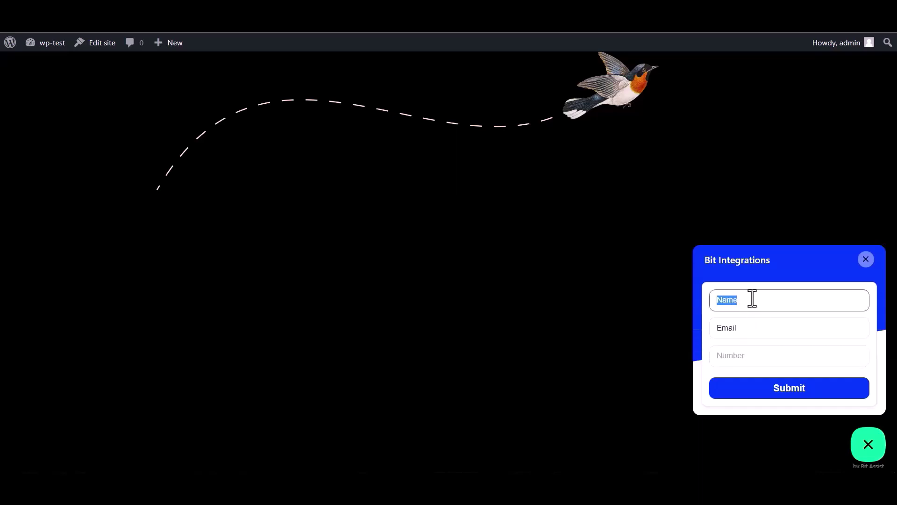
Fill in the email and number '00', then submit the test form
left_click(747, 329)
double_click(747, 330)
left_click(745, 328)
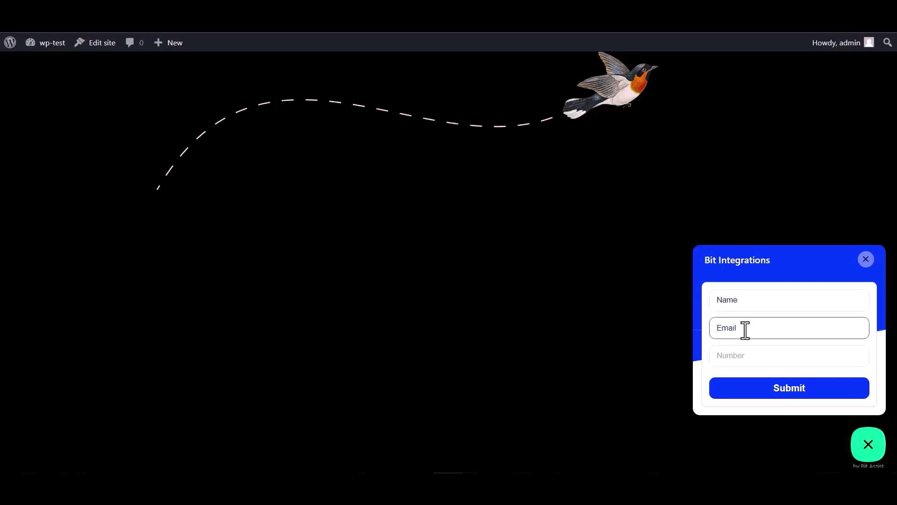
double_click(749, 329)
left_click(750, 327)
left_click(730, 355)
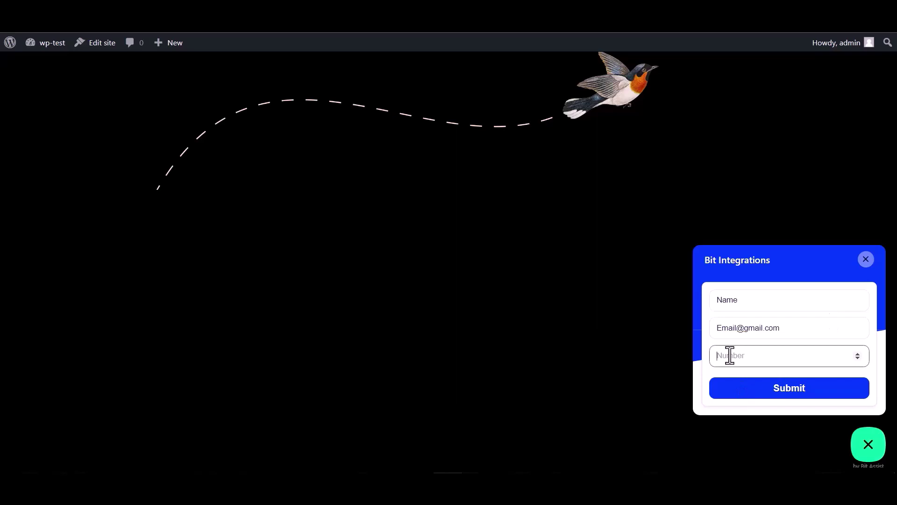
type("000000")
left_click(781, 395)
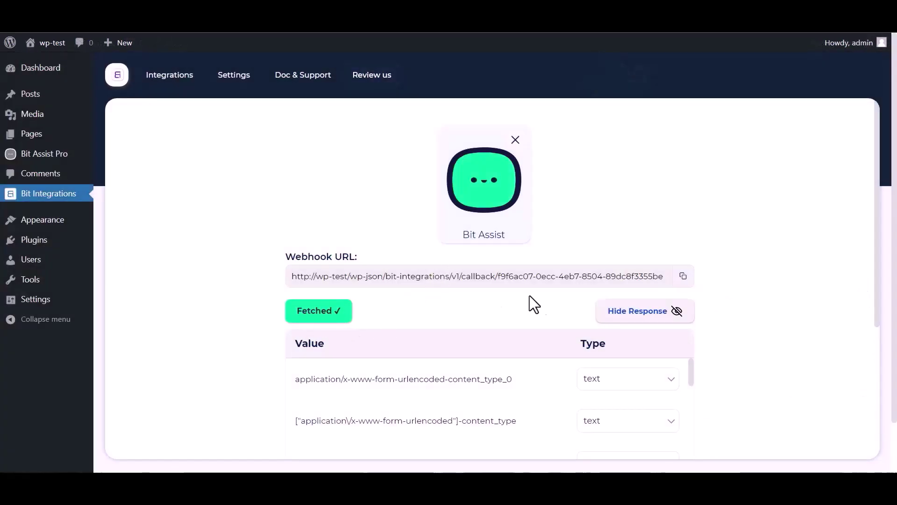
Scroll past the fetched name, email and number response toward the action picker
scroll(607, 289, "down", 1)
scroll(397, 354, "down", 3)
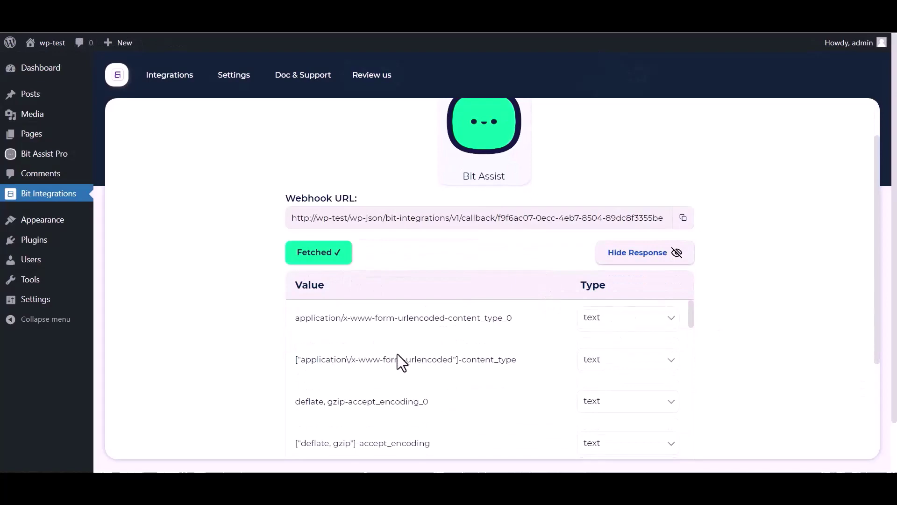
scroll(289, 371, "down", 3)
scroll(256, 371, "down", 5)
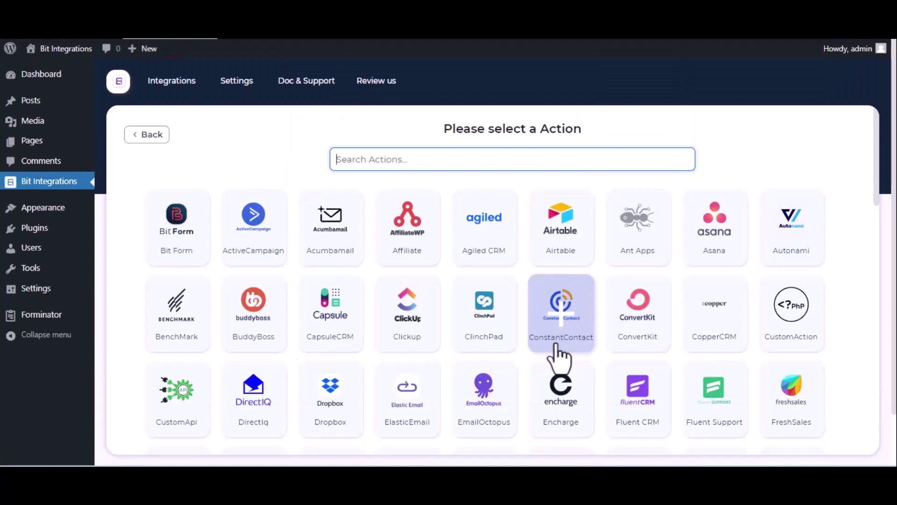
Search 'vb', pick Vbout as the action, and check the Integration Name and API Key fields
type("vbo")
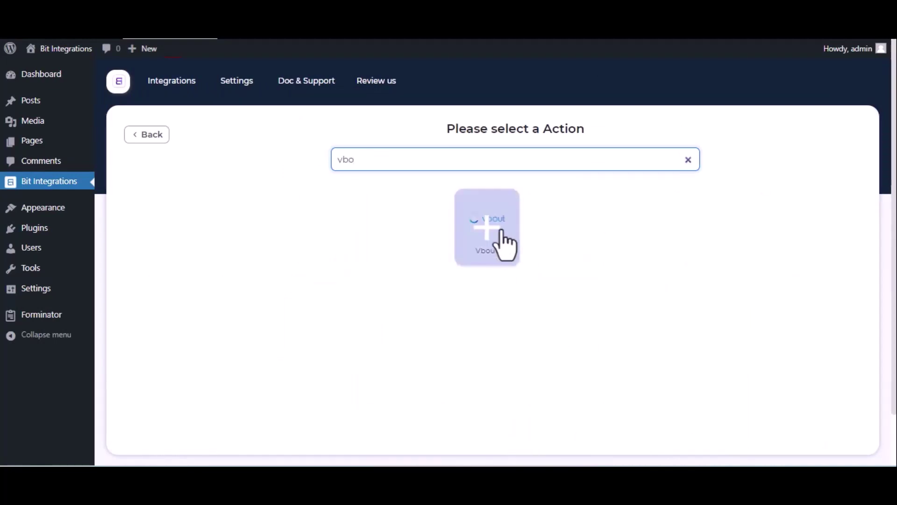
left_click(490, 226)
left_click(152, 220)
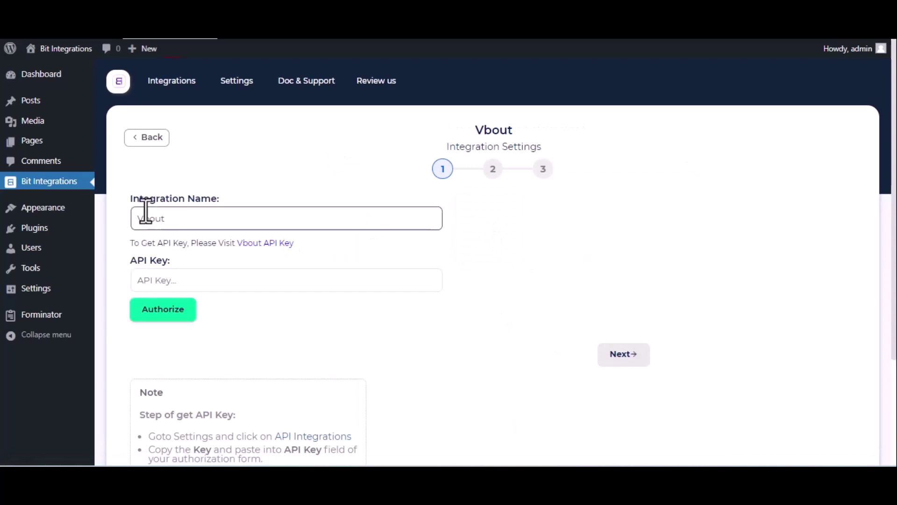
left_click(169, 281)
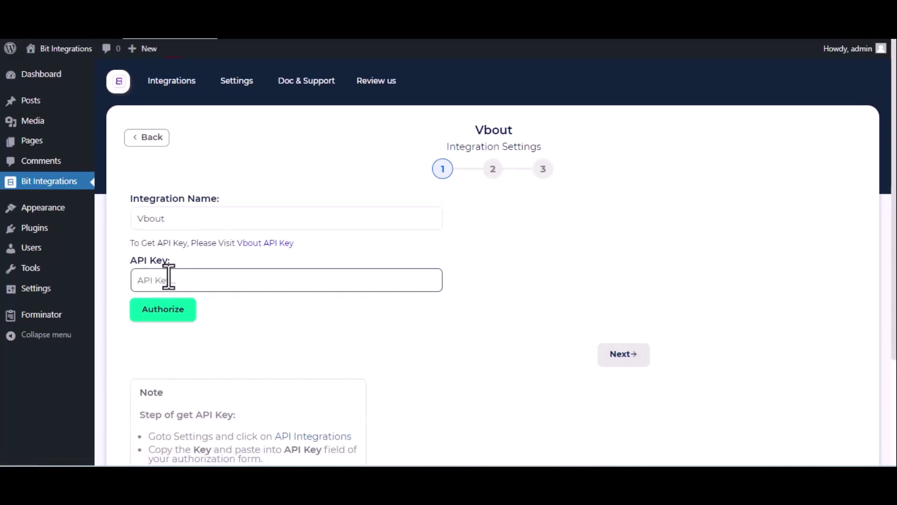
In VBOUT's API Integrations settings, reveal the API user key and select it for copying
left_click(264, 246)
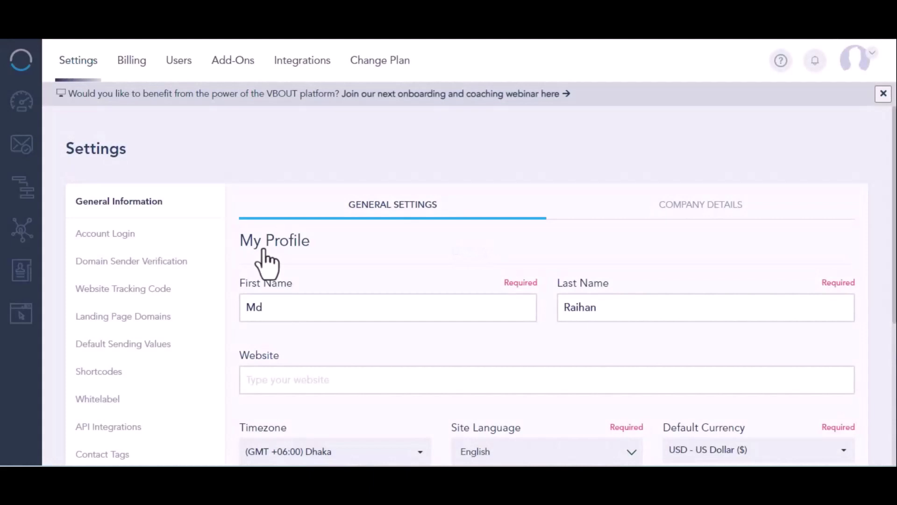
left_click(86, 426)
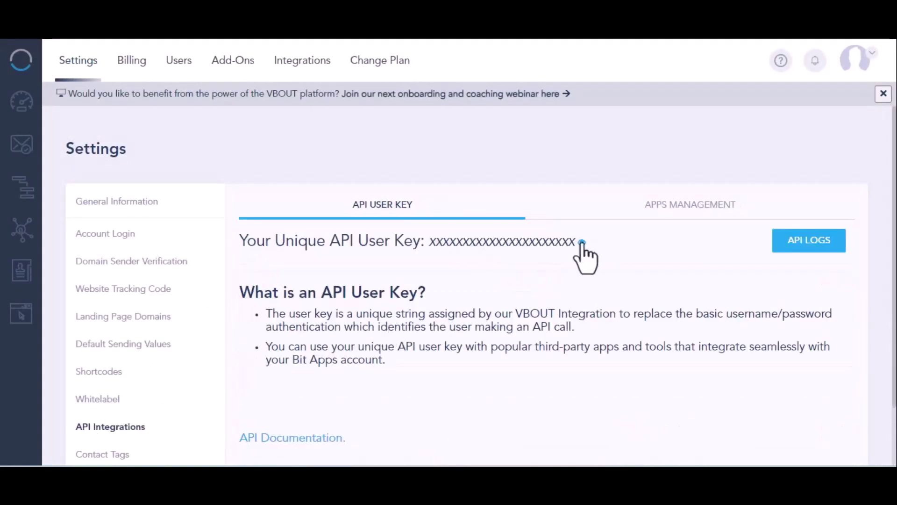
left_click(581, 243)
double_click(510, 241)
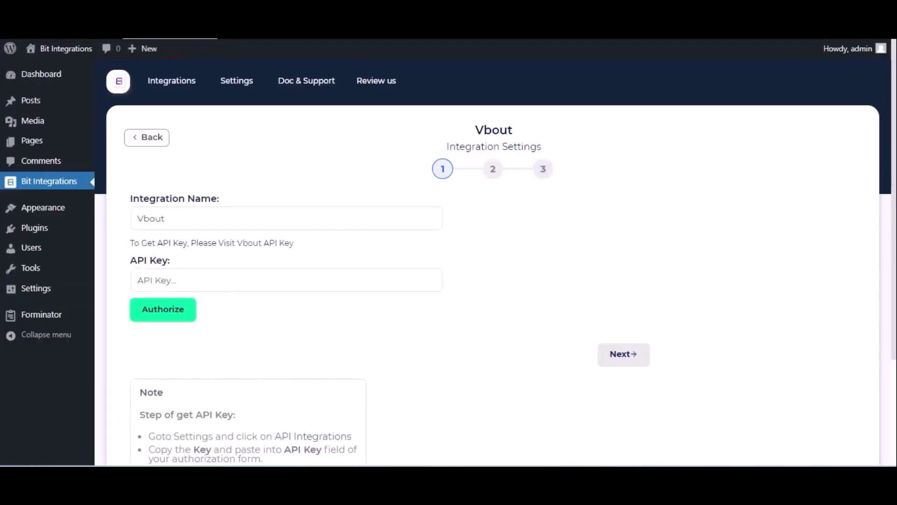
Paste the Vbout API key, authorize the connection and continue to step 2
left_click(170, 285)
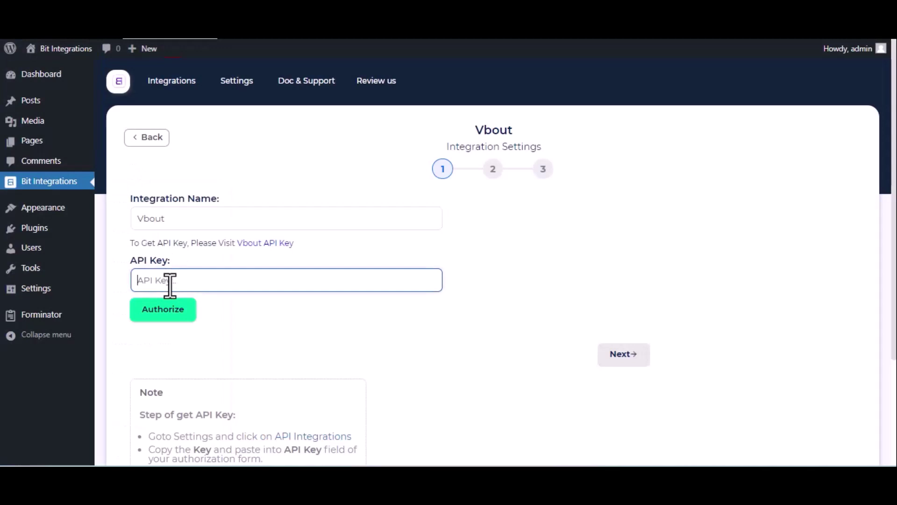
key("ctrl+v")
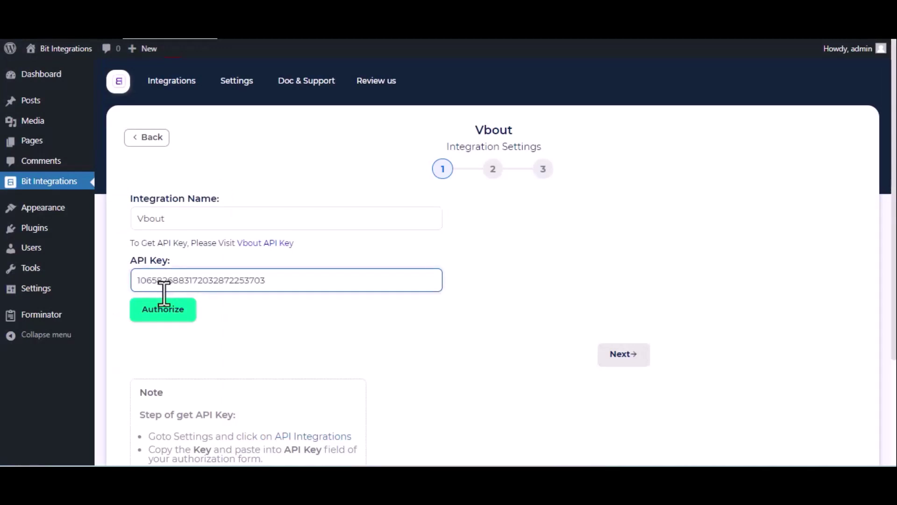
left_click(159, 309)
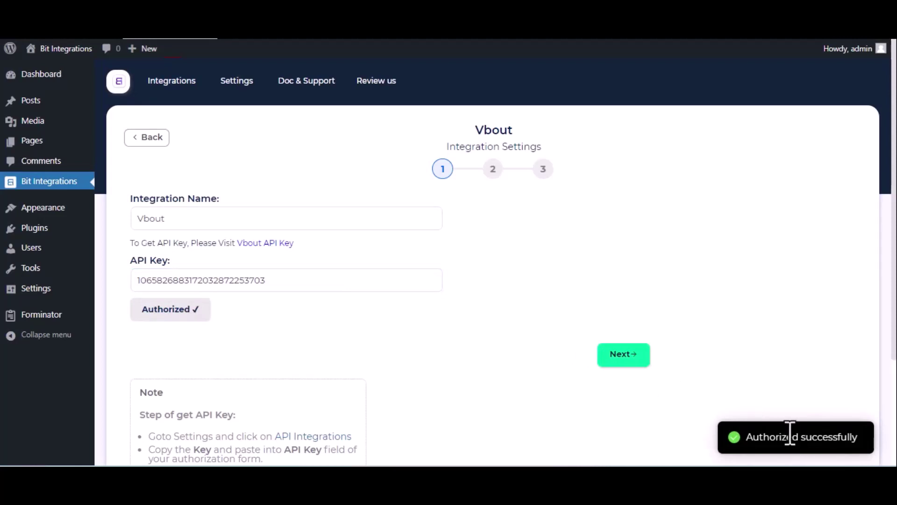
left_click(629, 360)
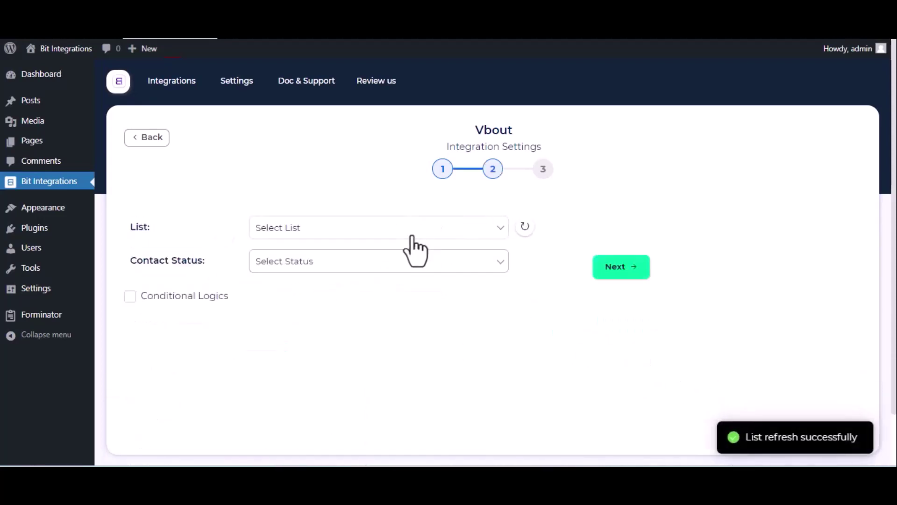
Set the Vbout list to Sample List and the contact status to Active
left_click(394, 229)
left_click(374, 258)
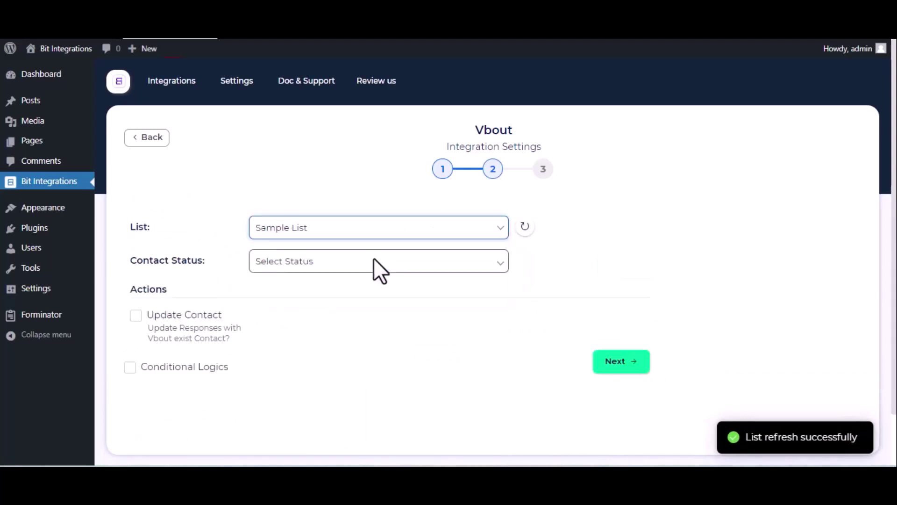
left_click(374, 259)
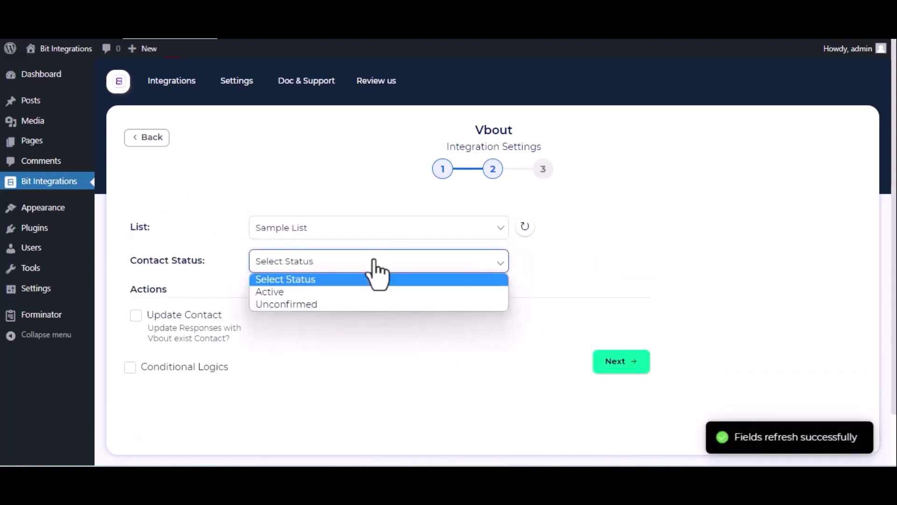
left_click(360, 291)
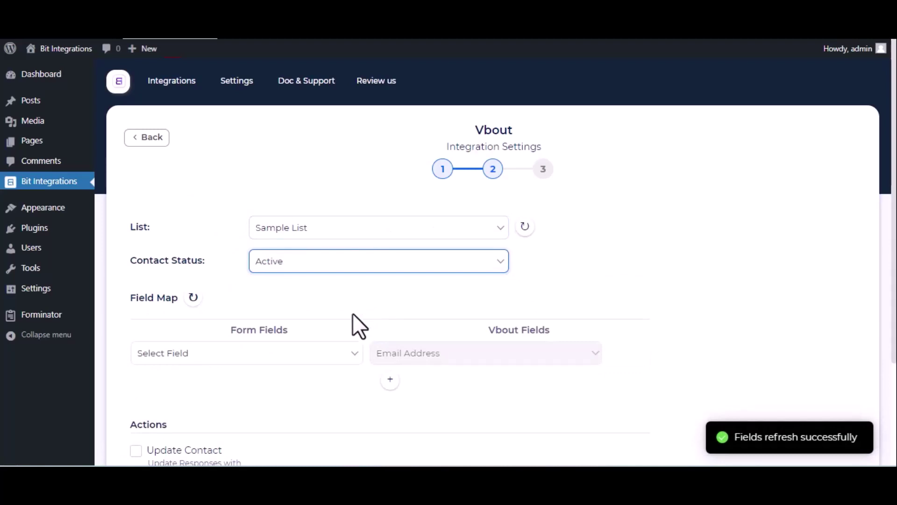
Map Email-1 to Email Address and Name-1 to Full Name
left_click(304, 348)
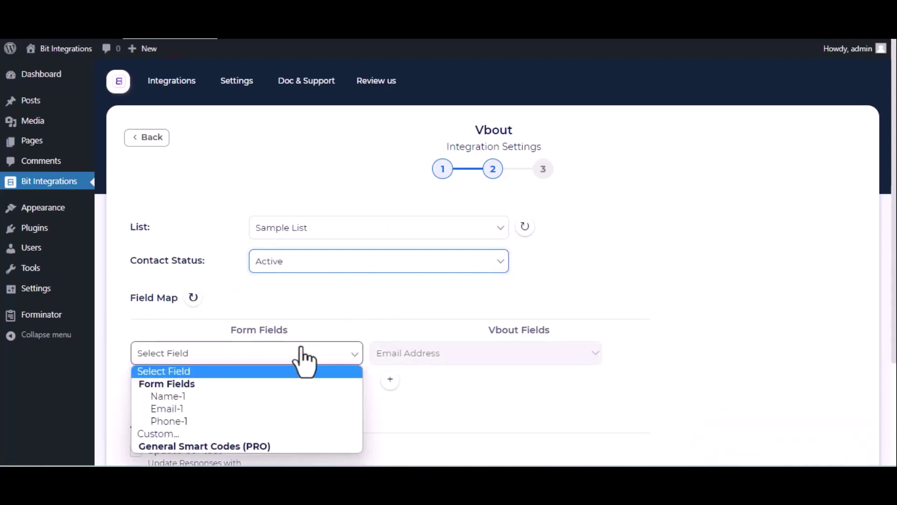
left_click(273, 405)
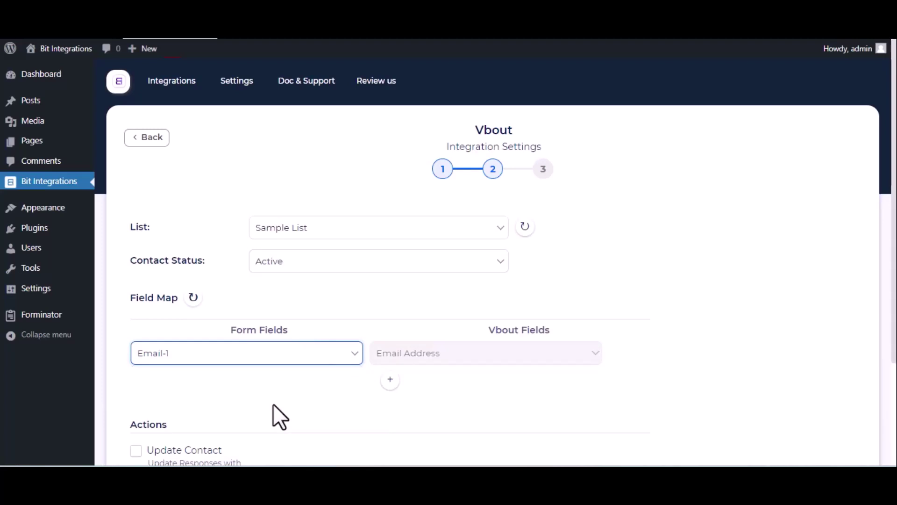
left_click(390, 379)
left_click(326, 382)
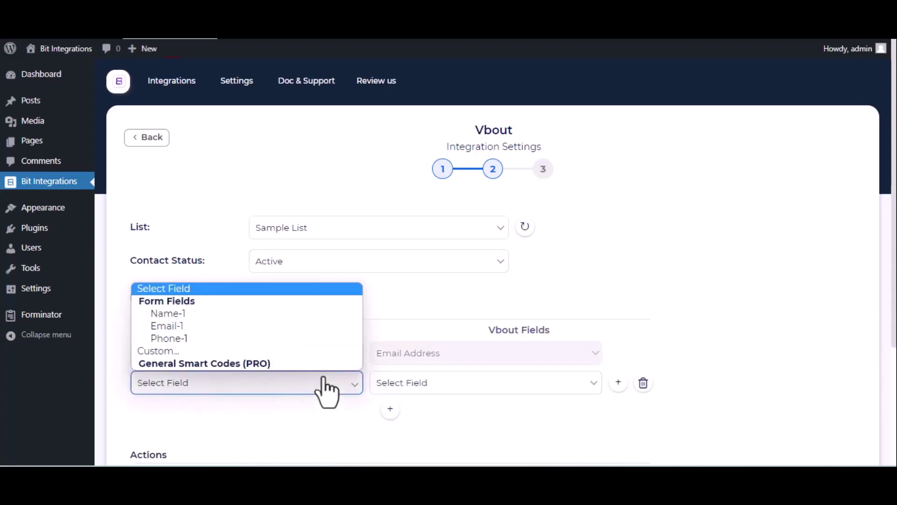
left_click(260, 314)
left_click(407, 382)
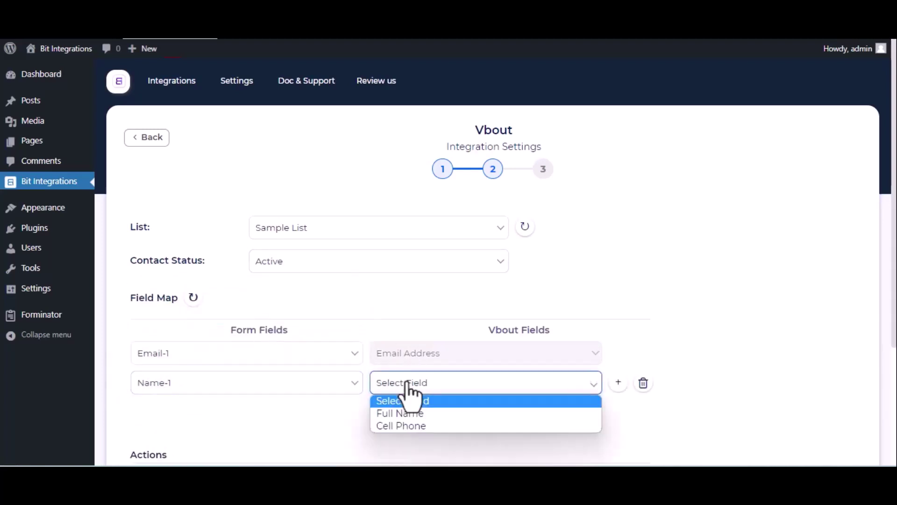
left_click(392, 413)
Map Phone-1 to Cell Phone, then finish and save the Vbout integration
left_click(390, 410)
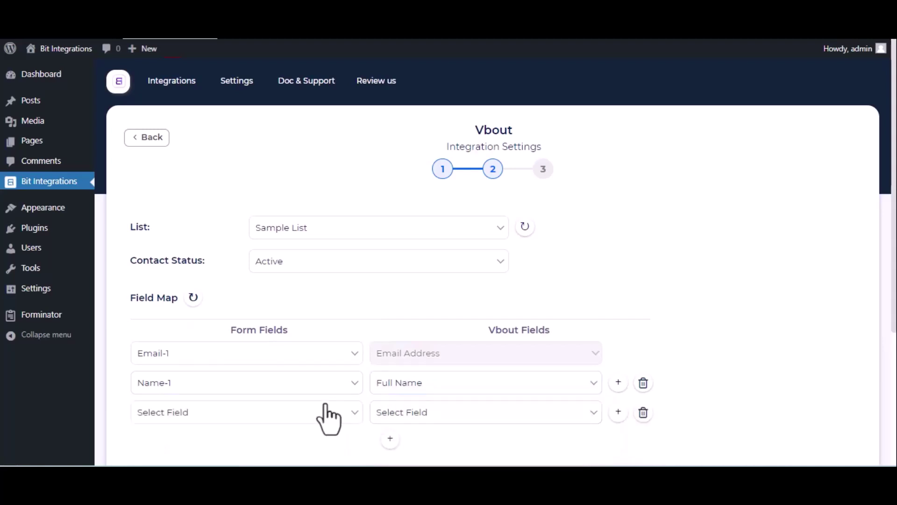
left_click(326, 412)
left_click(255, 367)
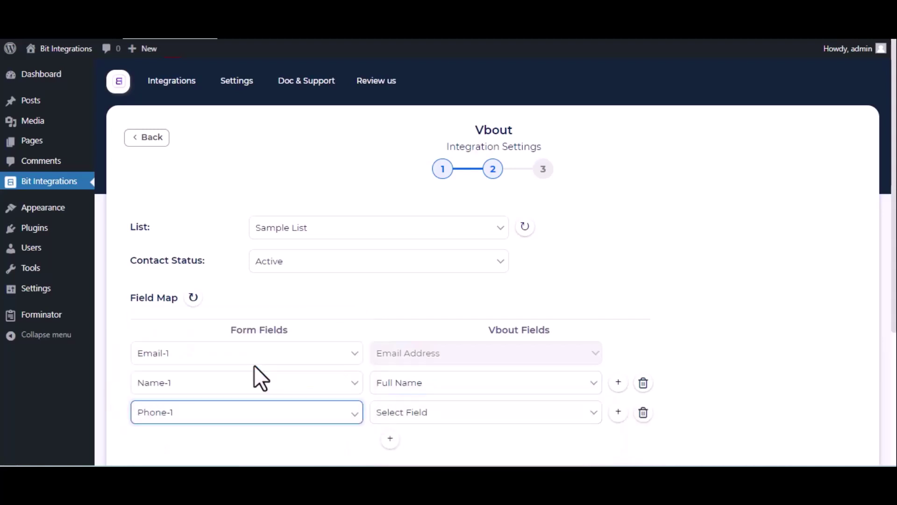
left_click(450, 417)
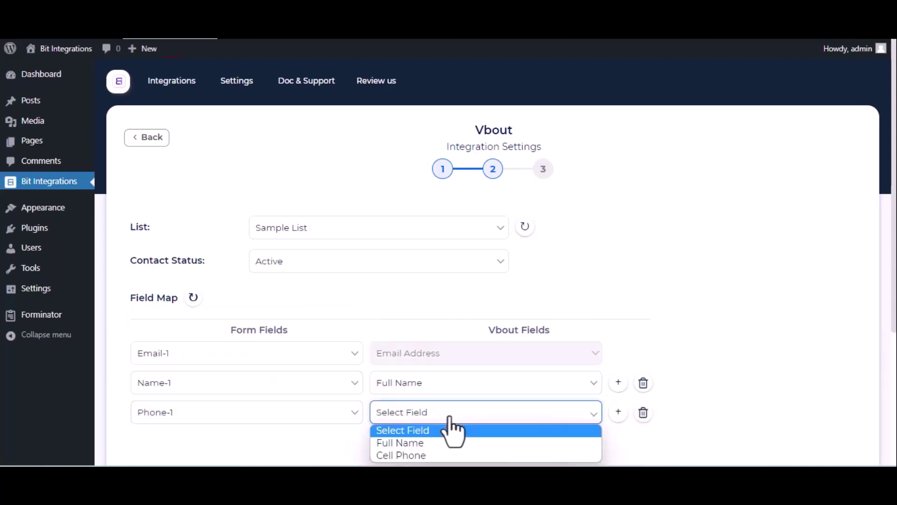
left_click(426, 454)
scroll(430, 458, "down", 4)
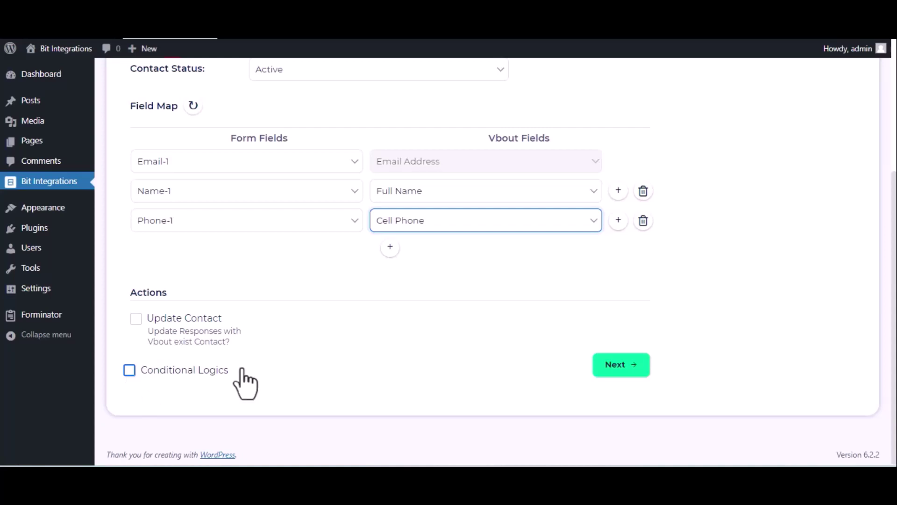
left_click(604, 368)
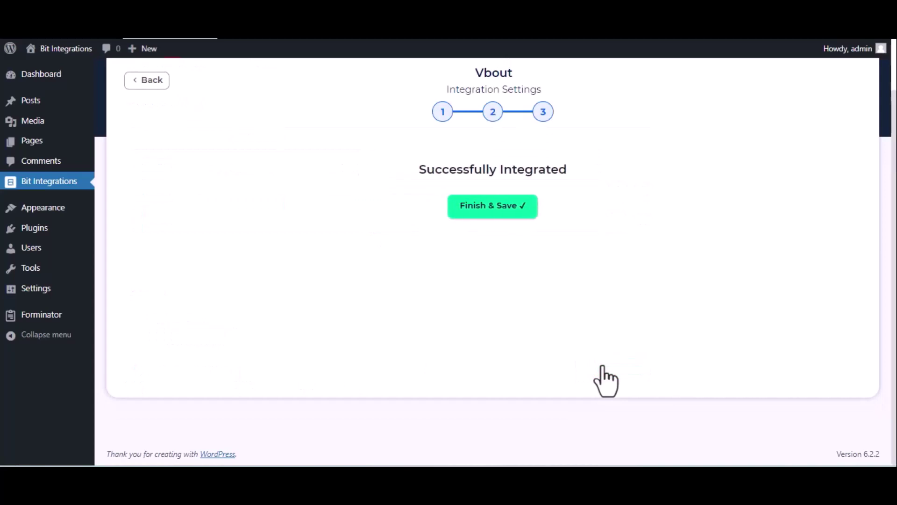
left_click(514, 213)
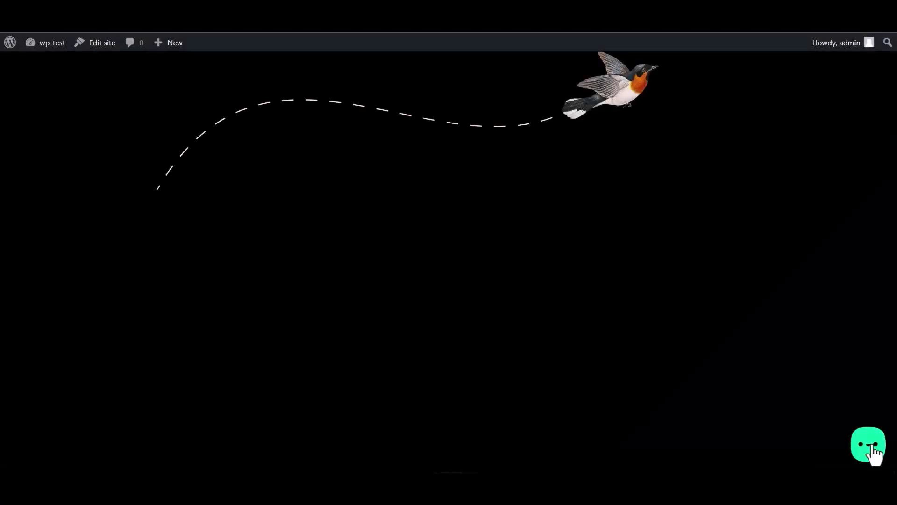
From the Bit Assist widget's Bit Integrations form, submit a test name, e-mail address and phone number
left_click(873, 448)
left_click(814, 403)
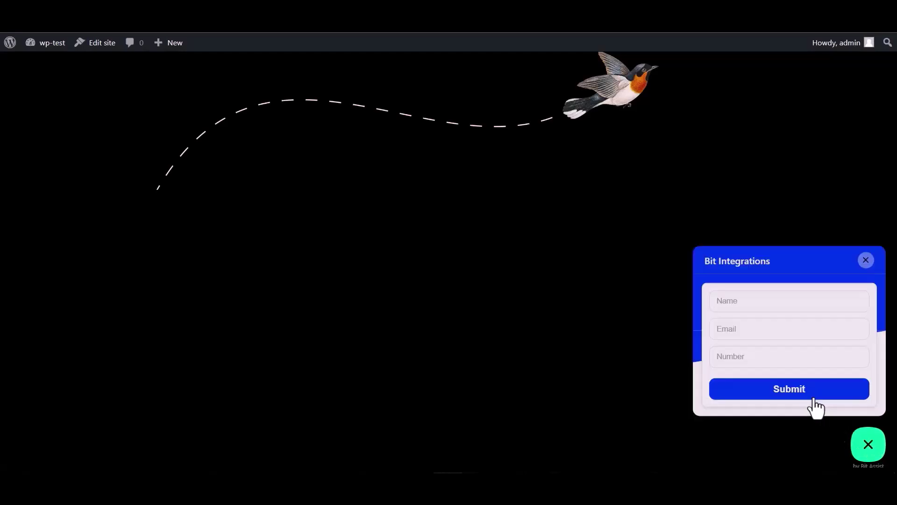
left_click(746, 306)
type("Bit Integrations")
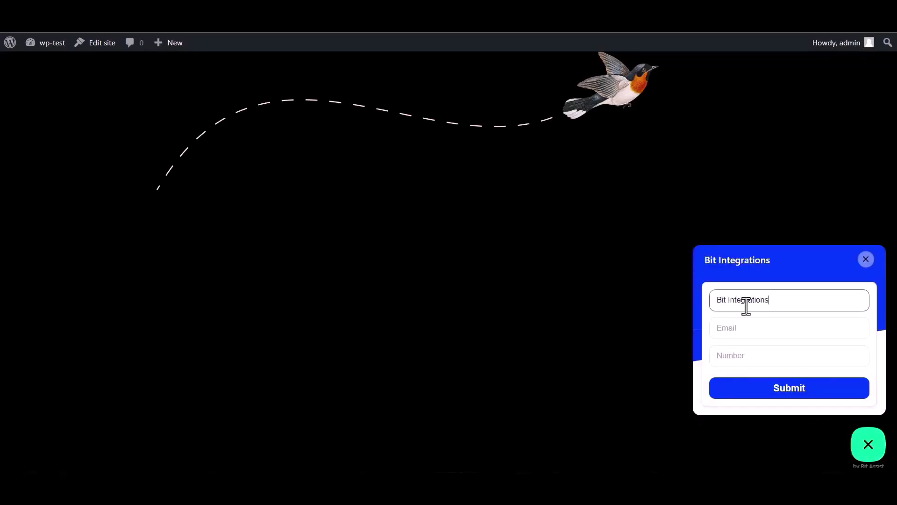
left_click(750, 325)
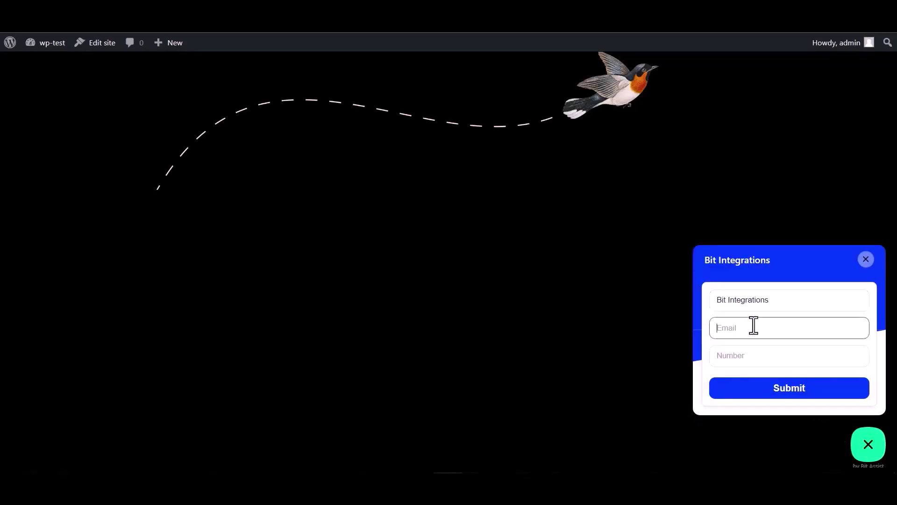
left_click(740, 351)
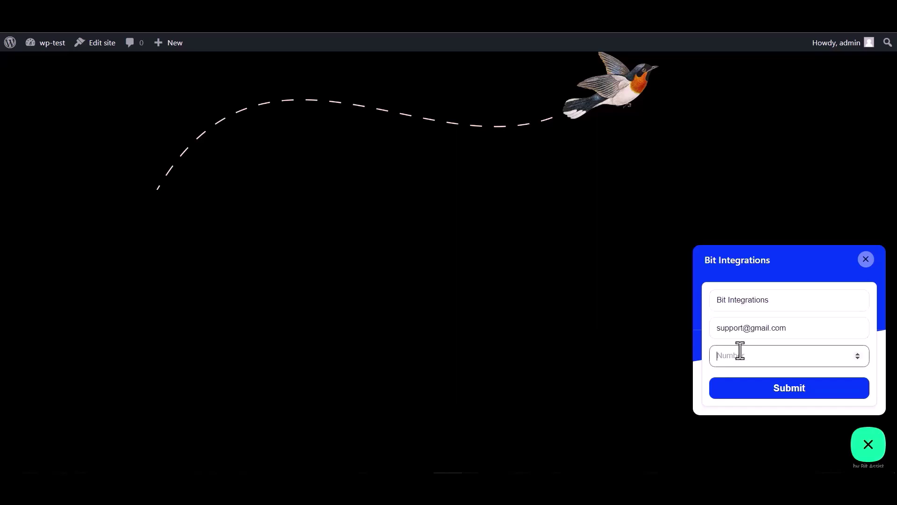
type("444555666")
left_click(791, 389)
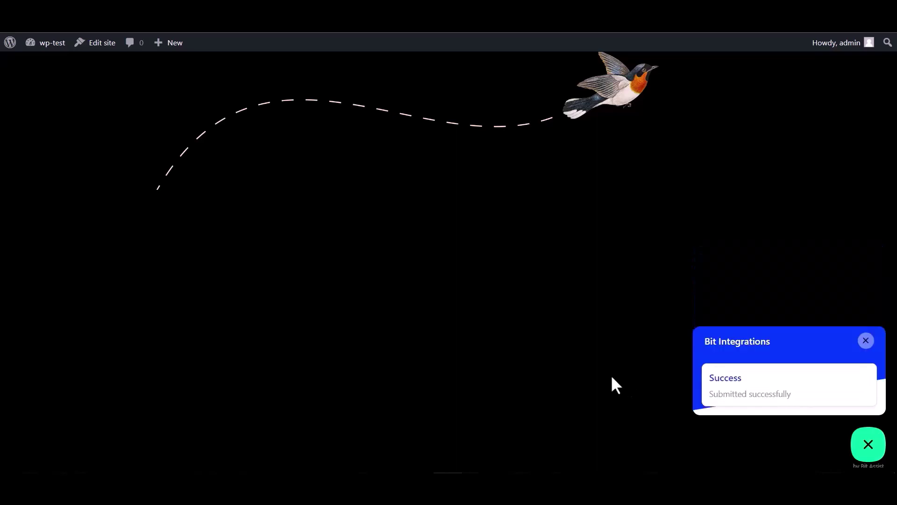